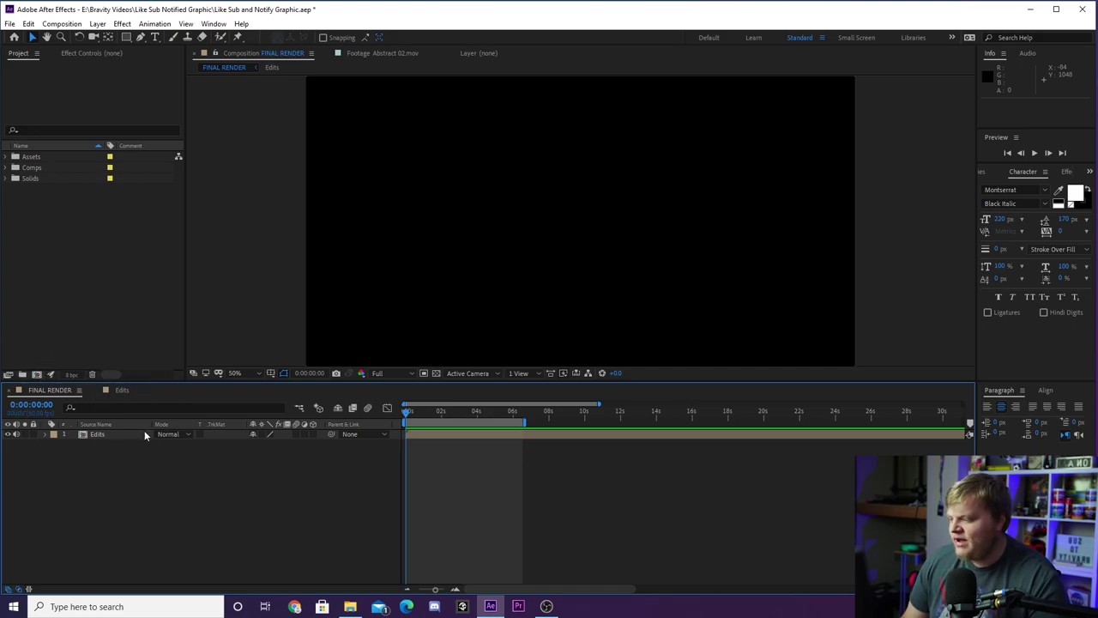
Preview FINAL RENDER from about 1.6 s to watch LIKE change to LIKED.
key("space")
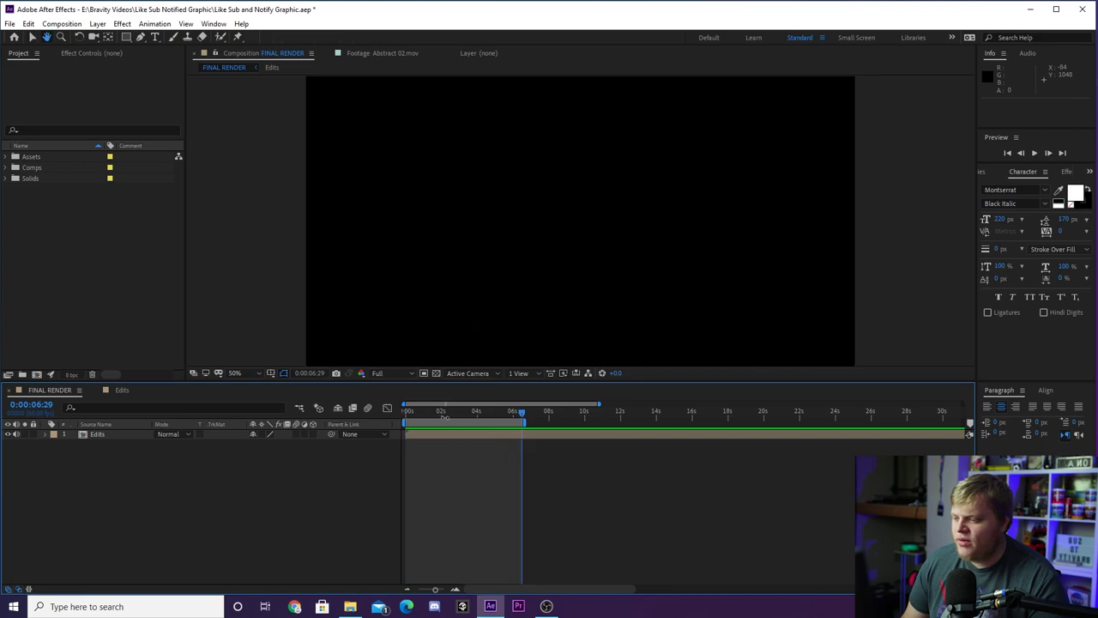
key("space")
left_click(430, 410)
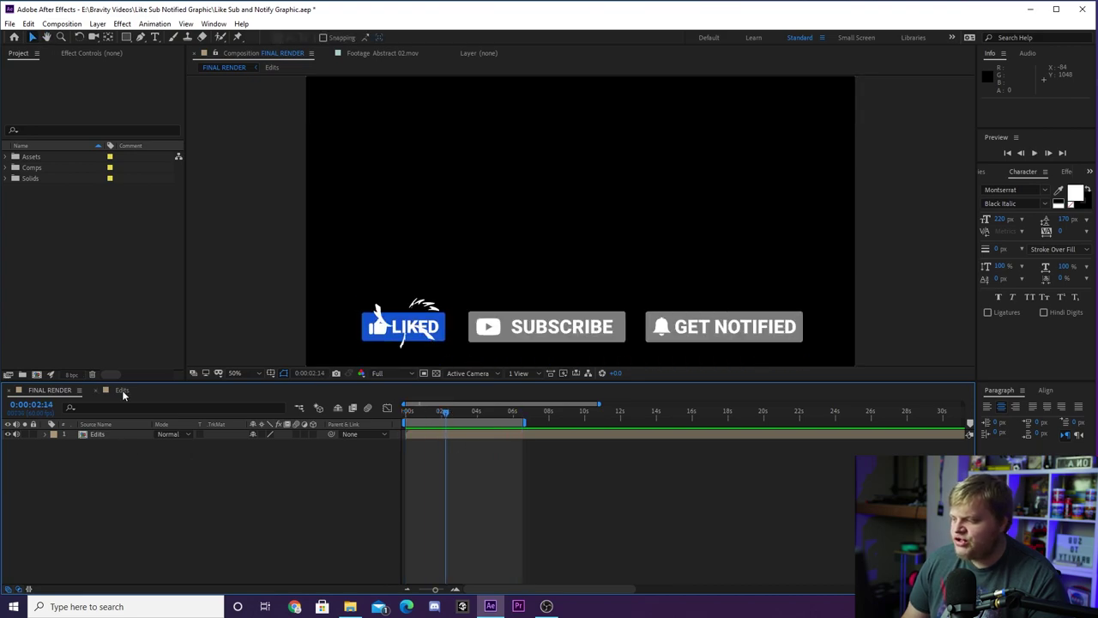
Open Edits at 1;26 and select the Bell Icon, YouTube Logo and Like Graphic layers.
left_click(124, 391)
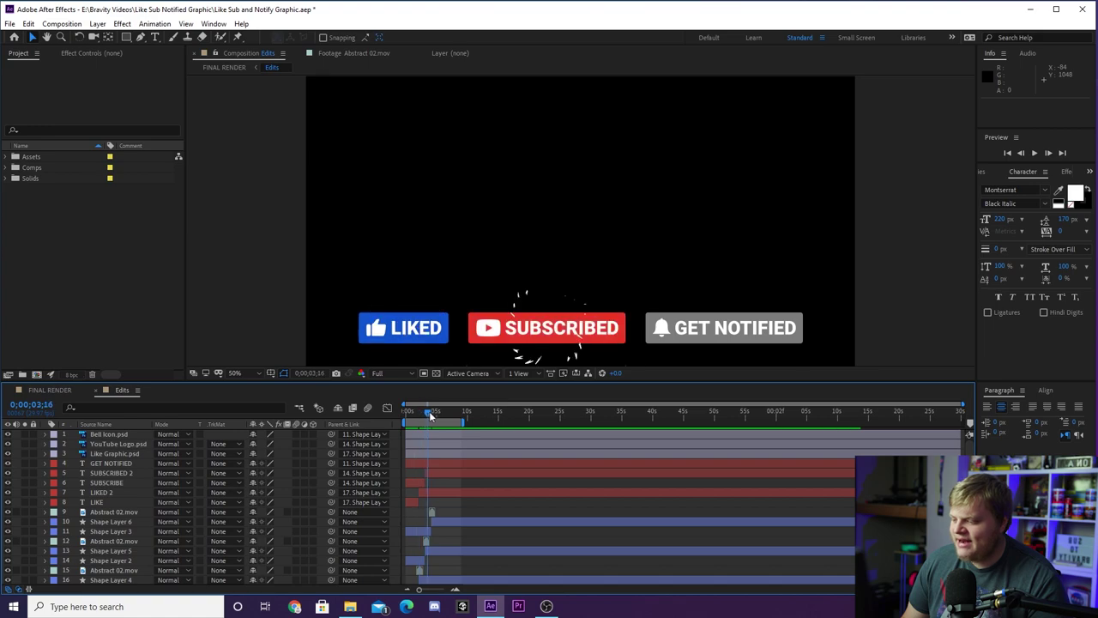
left_click(418, 414)
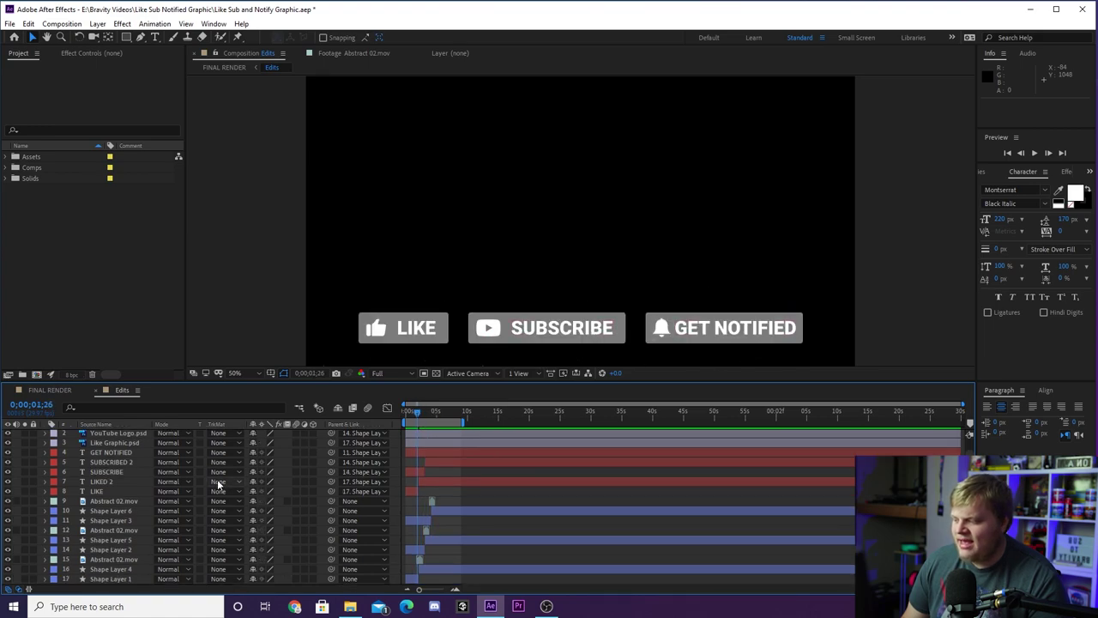
left_click(109, 434)
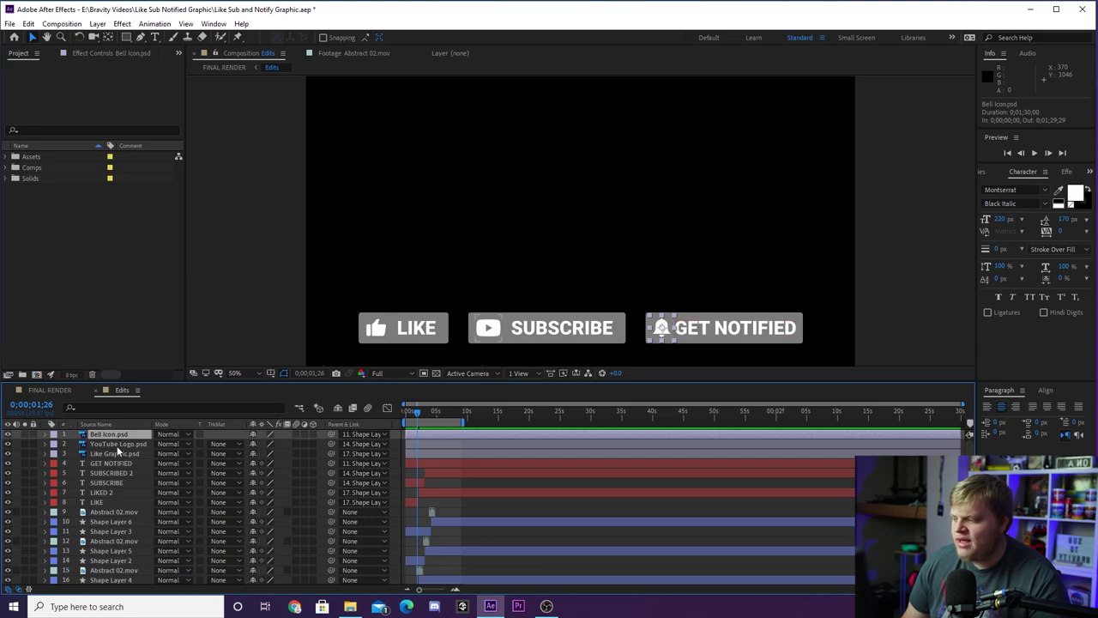
left_click(117, 444)
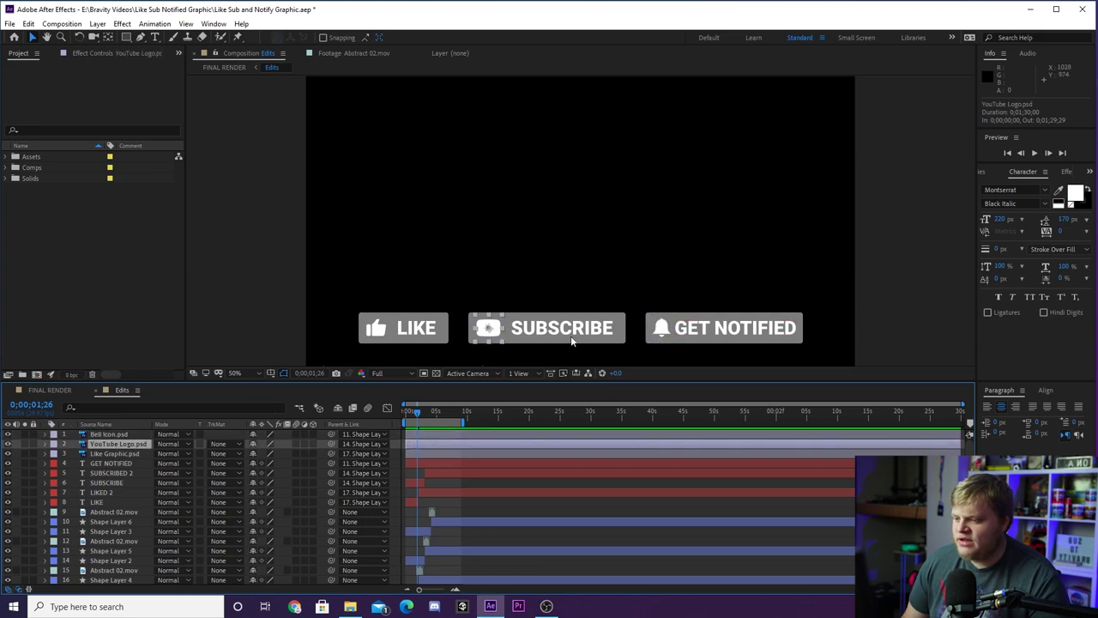
left_click(120, 454)
Step through the GET NOTIFIED, SUBSCRIBED 2, SUBSCRIBE, LIKED 2 and LIKE text layers.
scroll(129, 478, "down", 1)
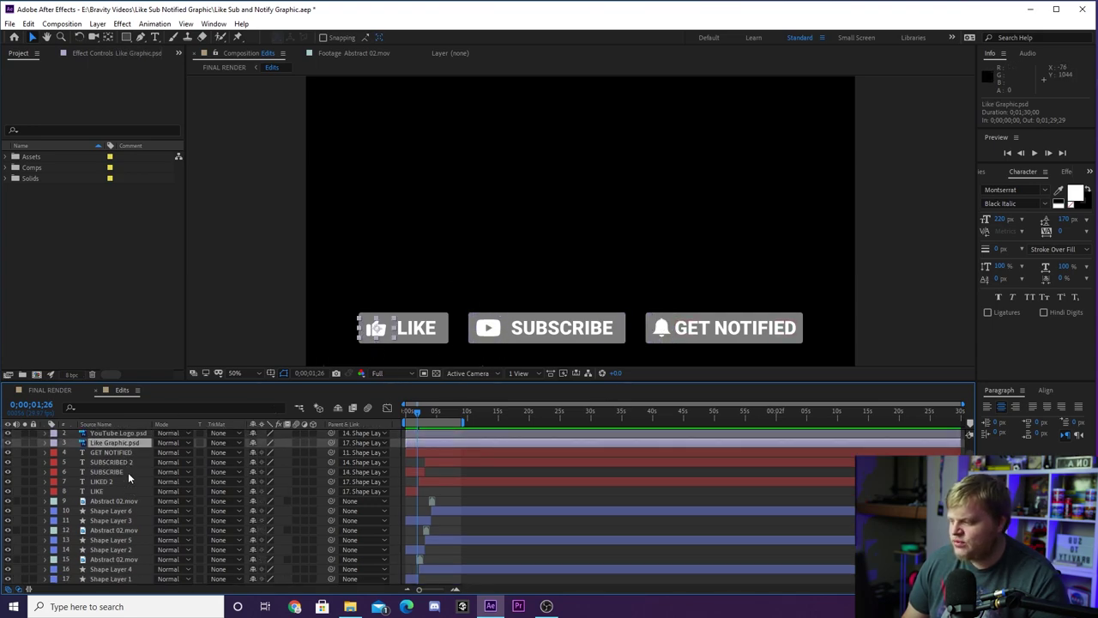
left_click(123, 453)
left_click(120, 464)
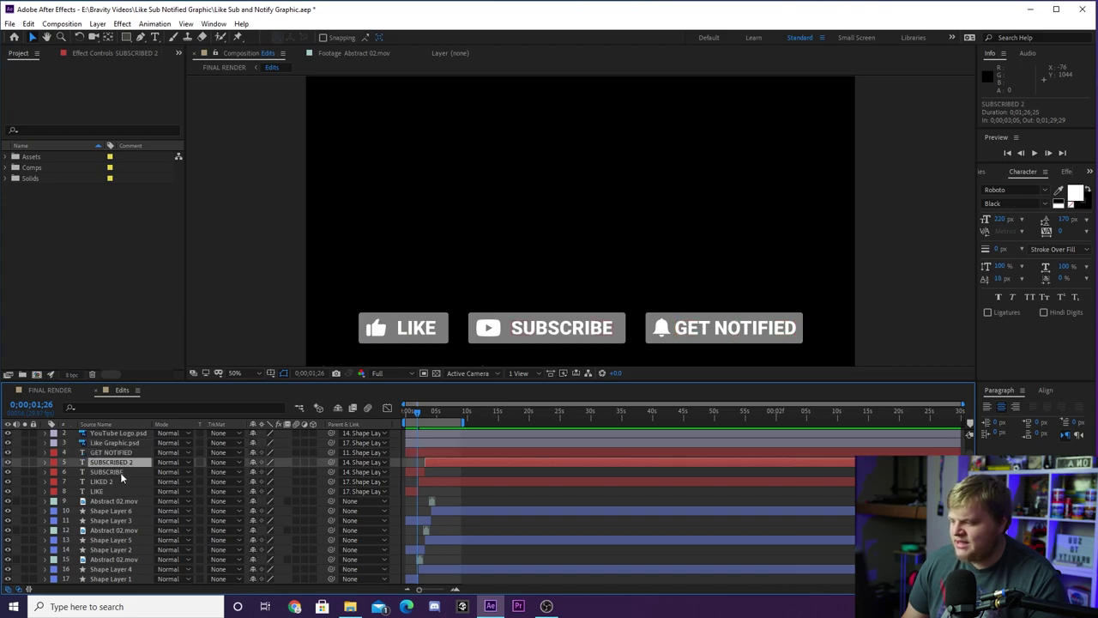
left_click(120, 472)
left_click(109, 483)
left_click(107, 490)
left_click(109, 480)
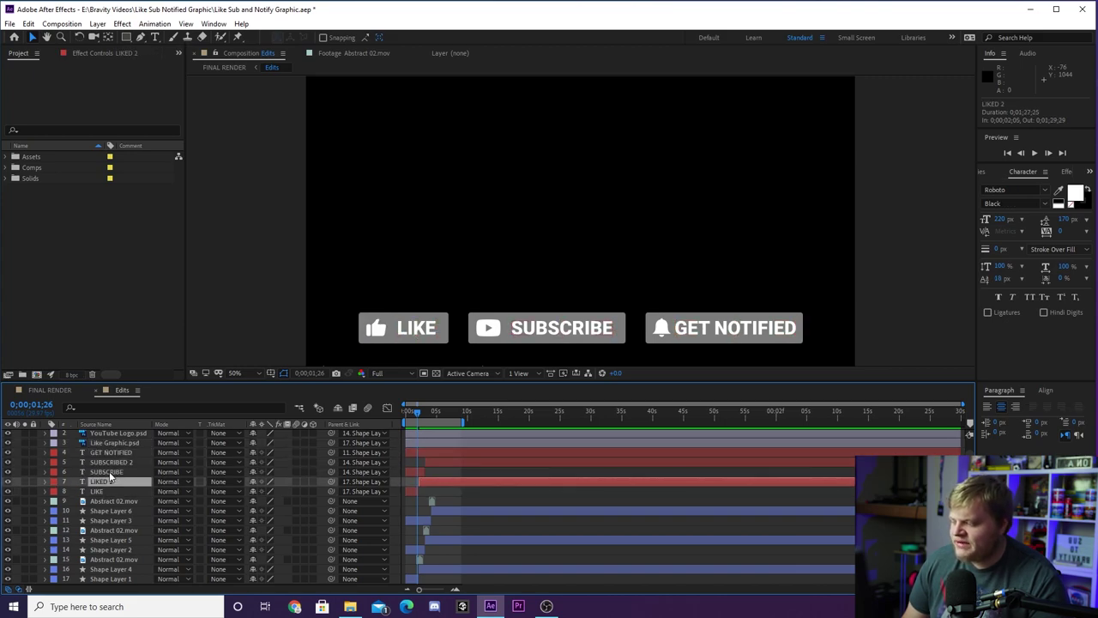
left_click(110, 472)
left_click(110, 463)
Zoom the timeline to the first seconds, scrub, and select each button text layer.
left_click(455, 590)
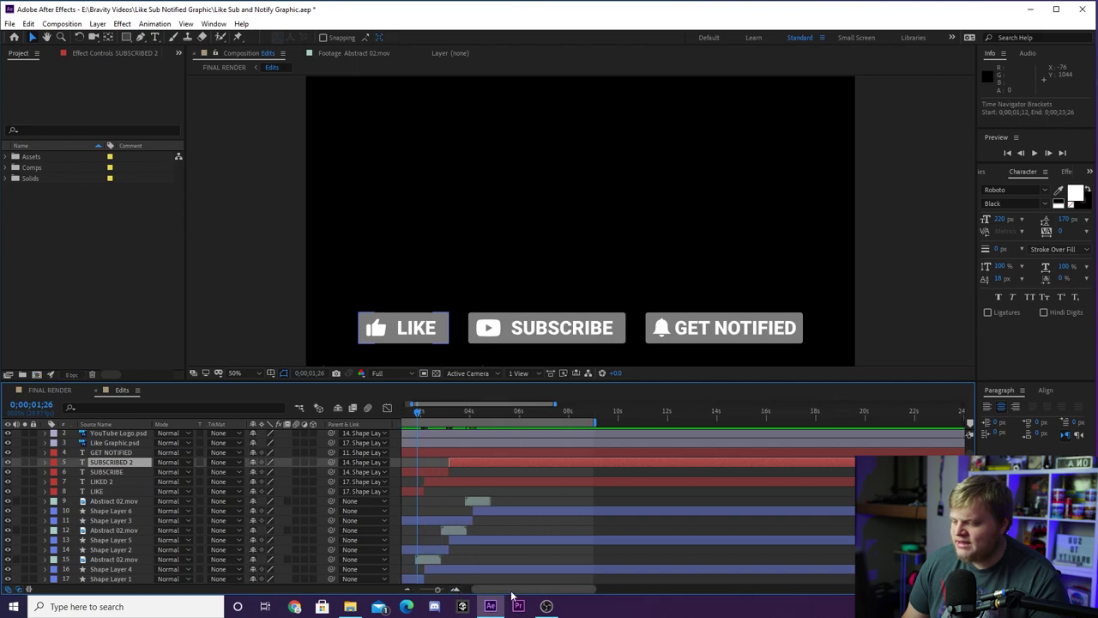
left_click_drag(433, 419, 482, 411)
left_click(131, 491)
left_click(124, 472)
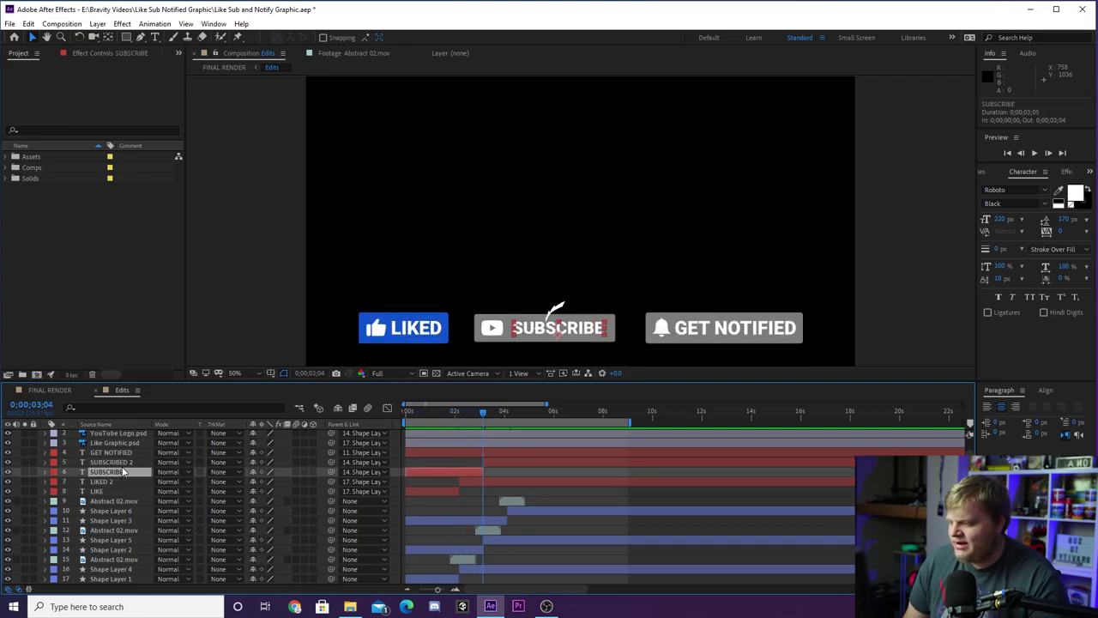
left_click(123, 462)
left_click(123, 452)
left_click(122, 481)
Inspect the three Abstract 02.mov layers and preview the LIKE to LIKED transition.
left_click(128, 500)
key("j")
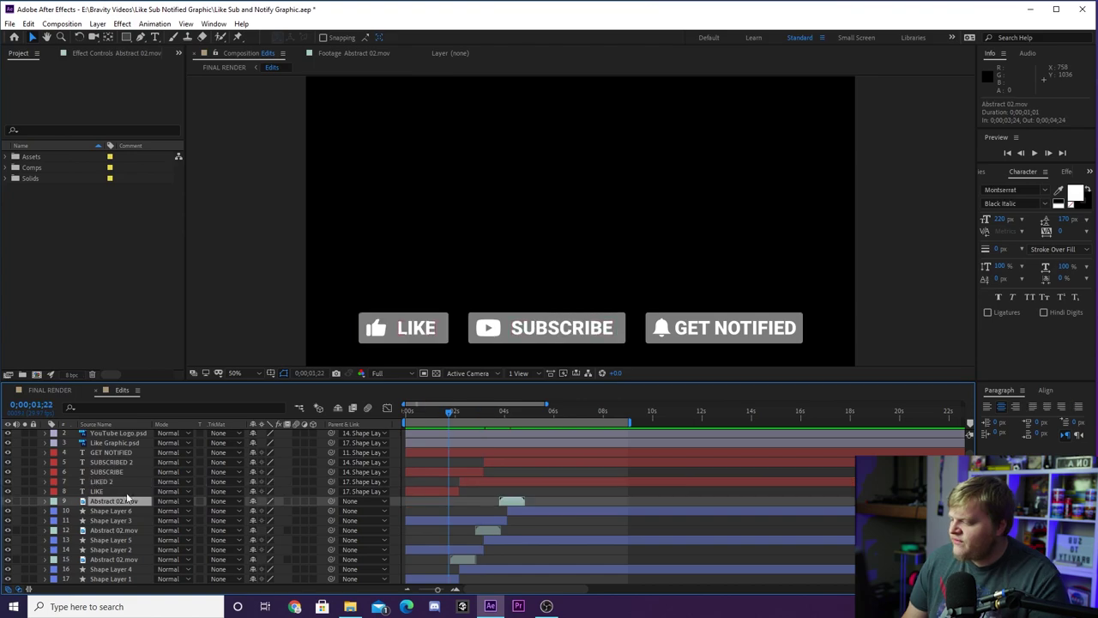
left_click(129, 530)
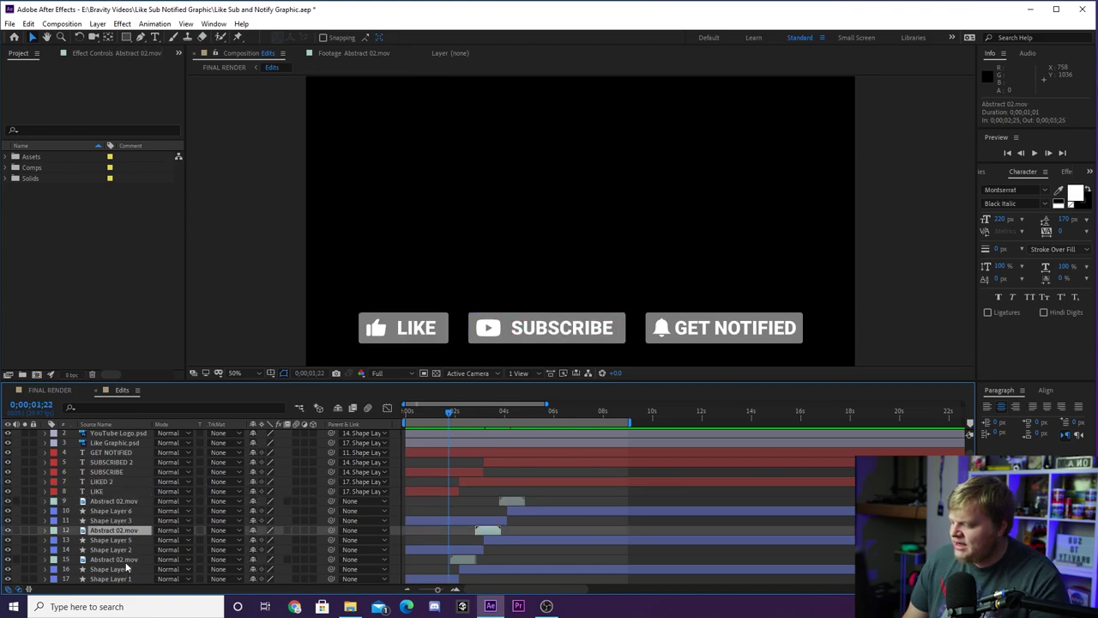
left_click(125, 562)
left_click(133, 529)
left_click(132, 502)
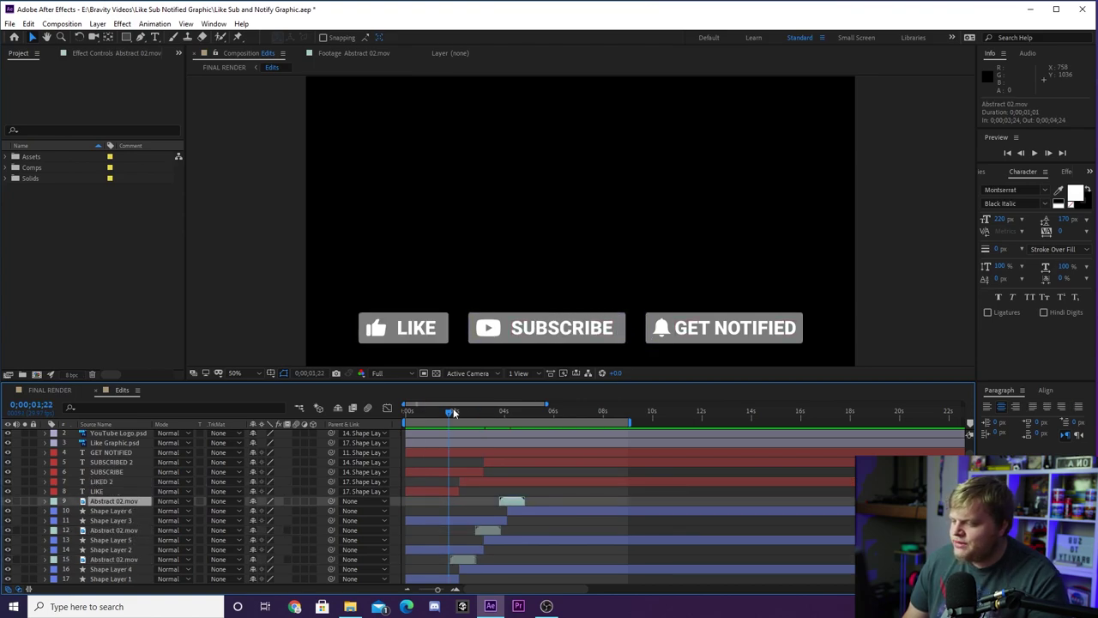
mouse_move(454, 412)
left_mouse_down()
mouse_move(478, 411)
mouse_move(454, 409)
left_mouse_up()
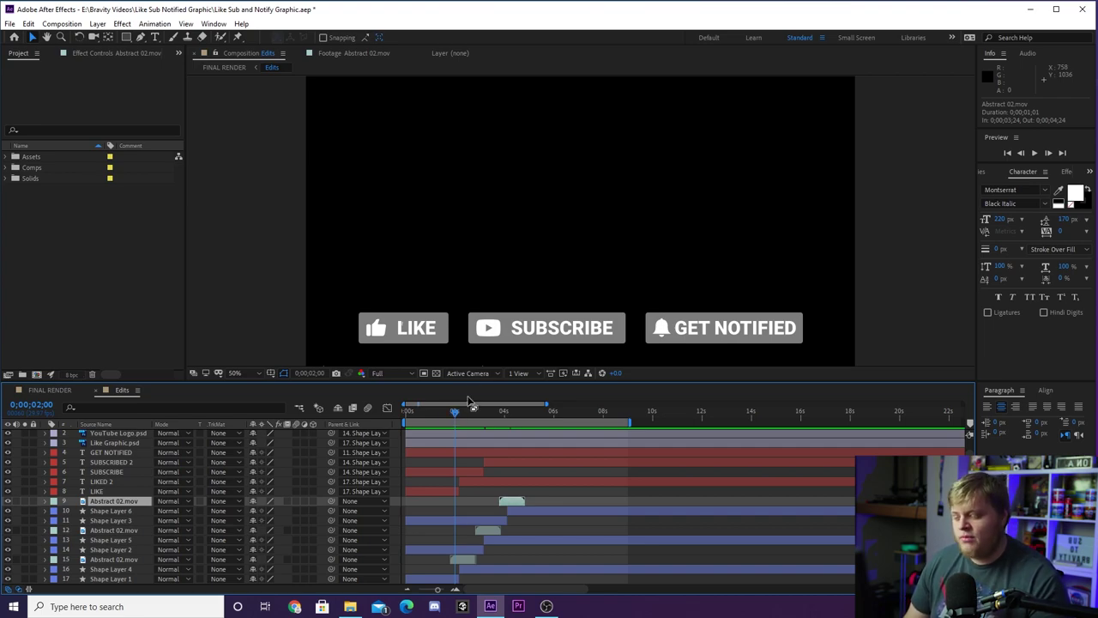
left_click_drag(453, 410, 465, 410)
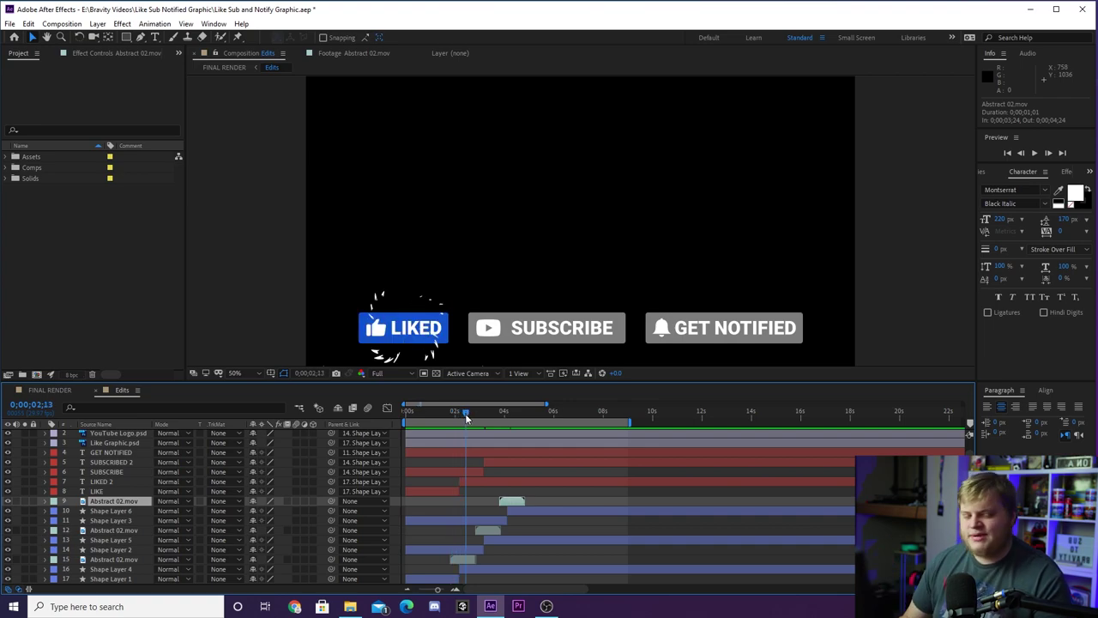
left_click(111, 510)
left_click(120, 521)
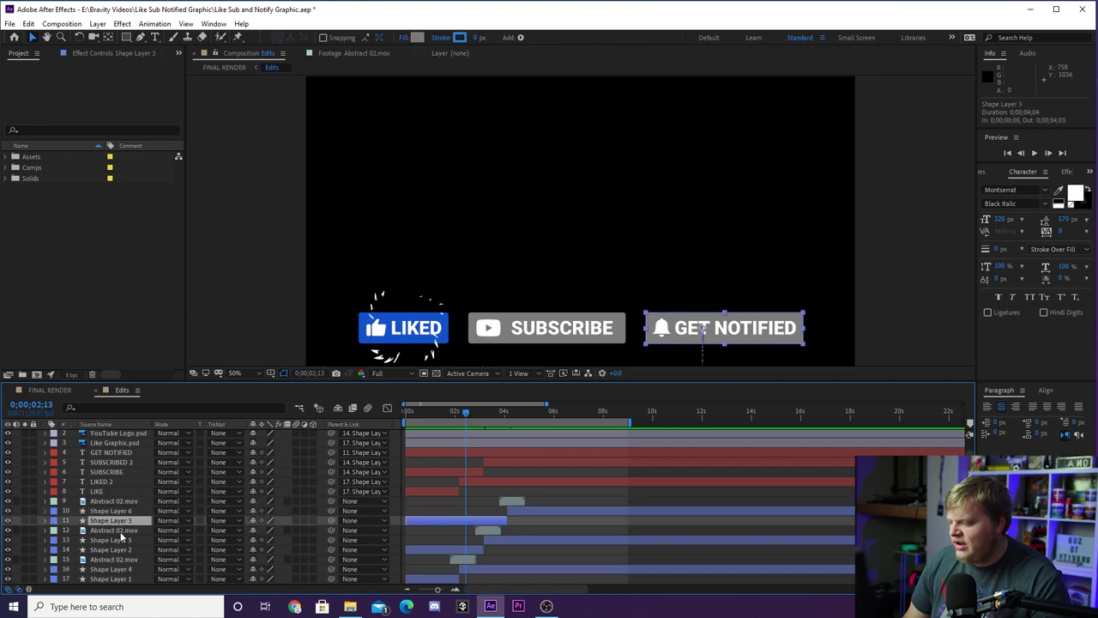
left_click(121, 540)
left_click(119, 549)
left_click(117, 569)
left_click(117, 578)
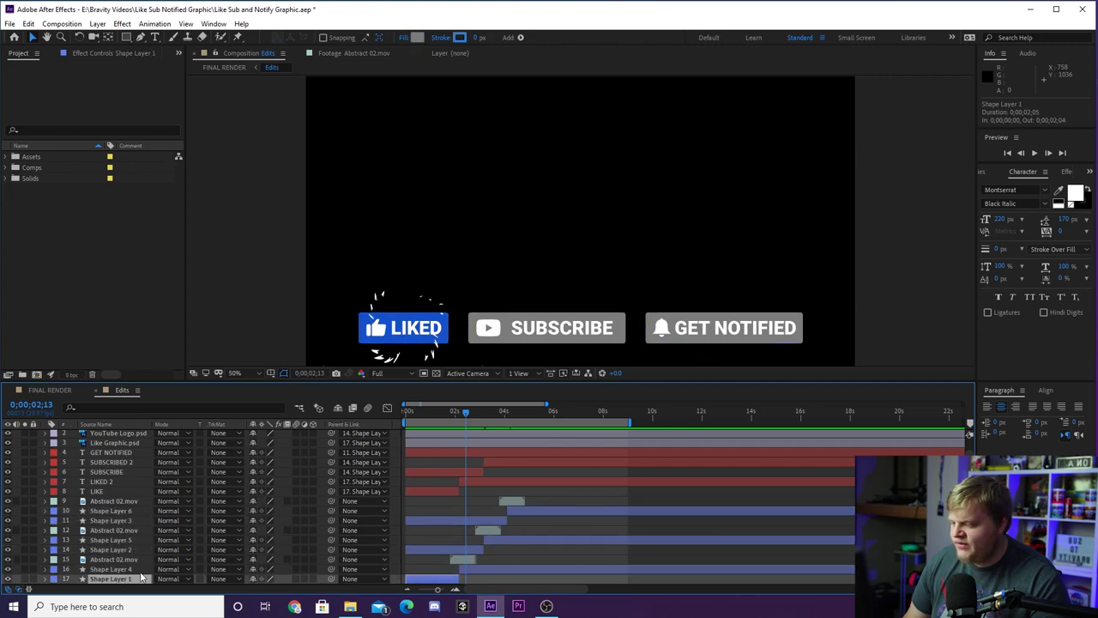
mouse_move(465, 412)
left_mouse_down()
mouse_move(453, 413)
mouse_move(535, 416)
mouse_move(413, 429)
mouse_move(468, 421)
mouse_move(444, 416)
left_mouse_up()
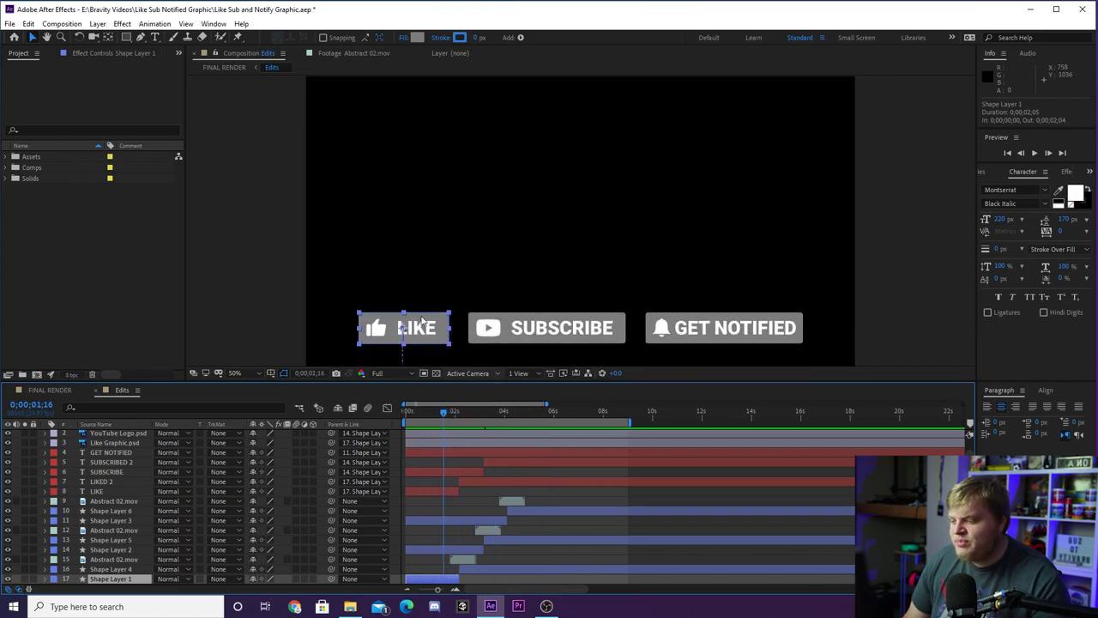
left_click(437, 412)
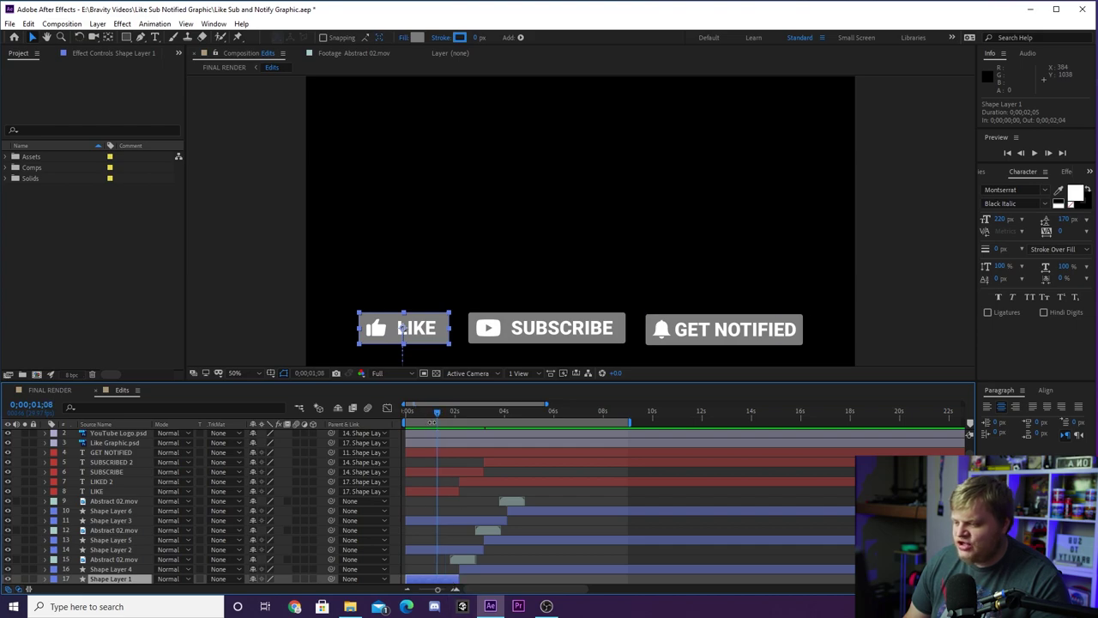
left_click_drag(434, 420, 443, 412)
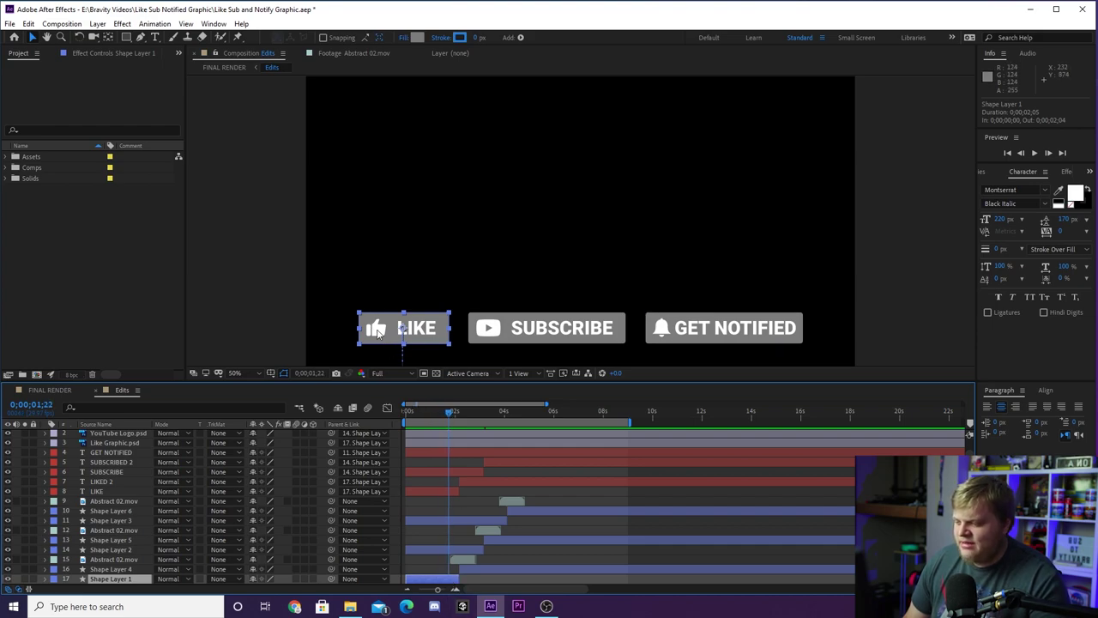
mouse_move(449, 409)
left_mouse_down()
mouse_move(463, 410)
mouse_move(436, 404)
left_mouse_up()
Change the LIKE text layer to read FOLOW and scrub to preview it.
left_click(97, 482)
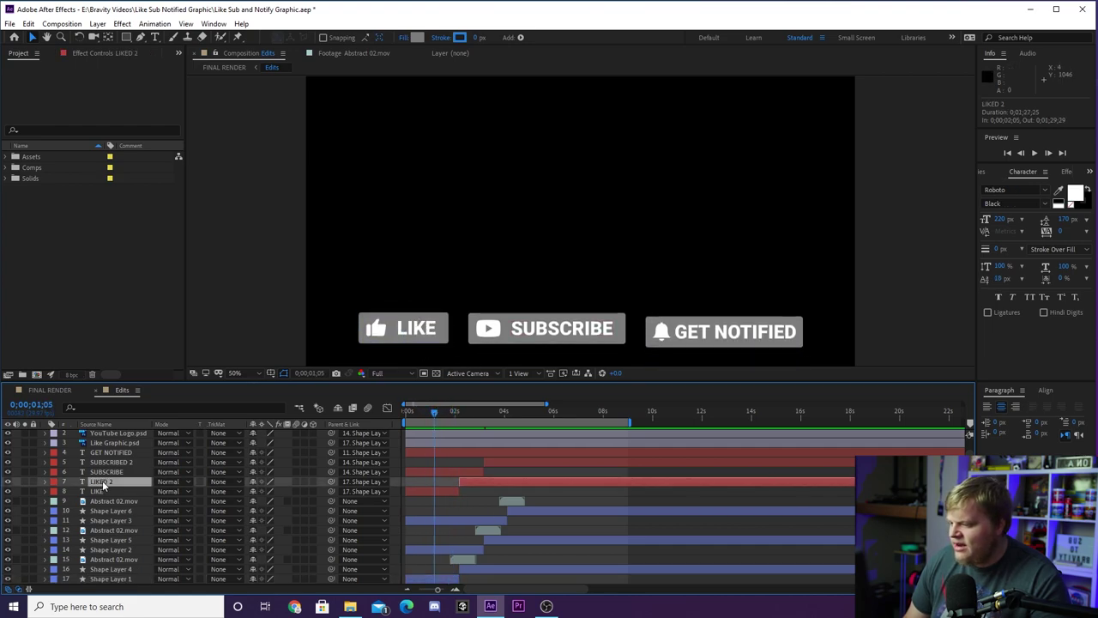
left_click(97, 491)
double_click(409, 333)
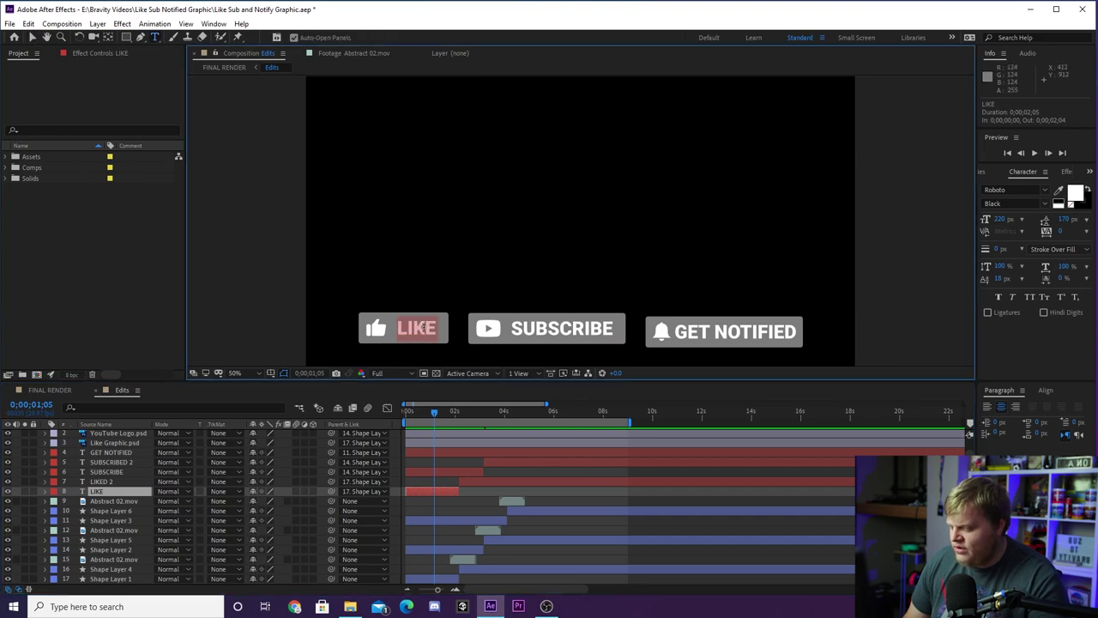
type("FOLOW")
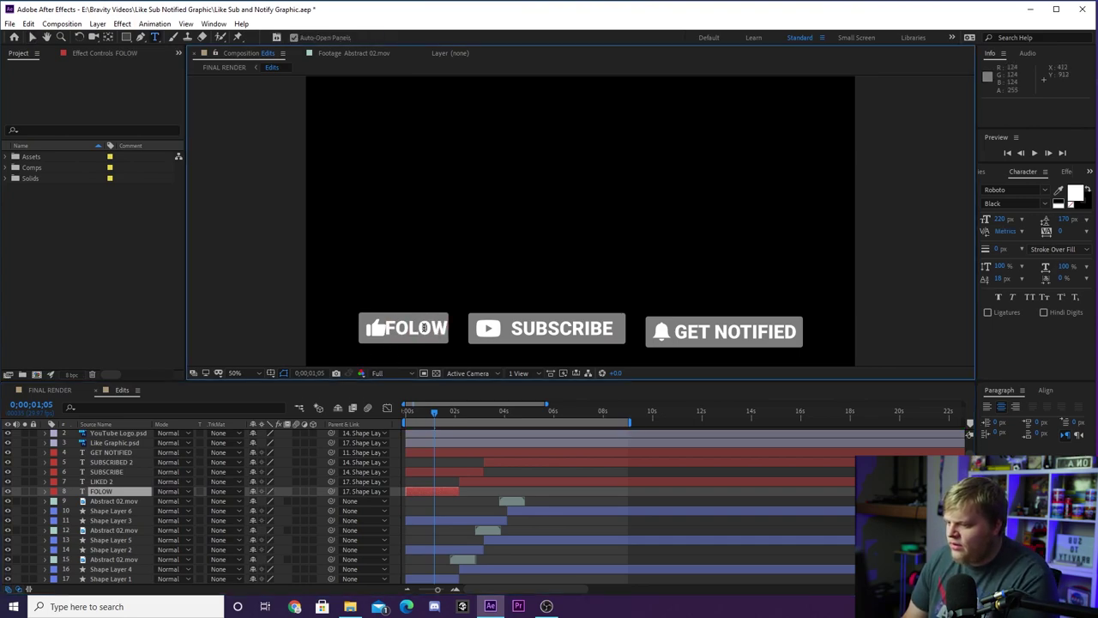
mouse_move(434, 415)
left_mouse_down()
mouse_move(453, 415)
mouse_move(412, 416)
mouse_move(422, 416)
left_mouse_up()
Undo back to LIKE and end the work area at 8;29.
key("ctrl+z")
key("ctrl+z")
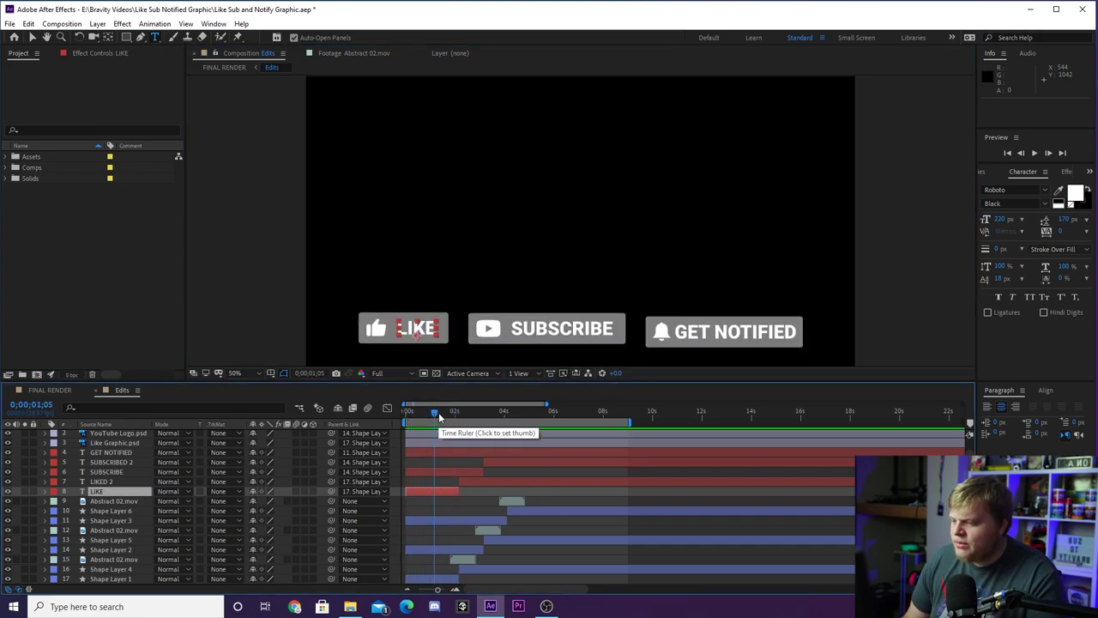
key("ctrl+z")
mouse_move(457, 412)
left_mouse_down()
mouse_move(503, 416)
mouse_move(429, 420)
mouse_move(510, 420)
mouse_move(438, 422)
mouse_move(466, 413)
mouse_move(454, 410)
left_mouse_up()
Switch the timeline back to the FINAL RENDER composition tab.
left_click(55, 392)
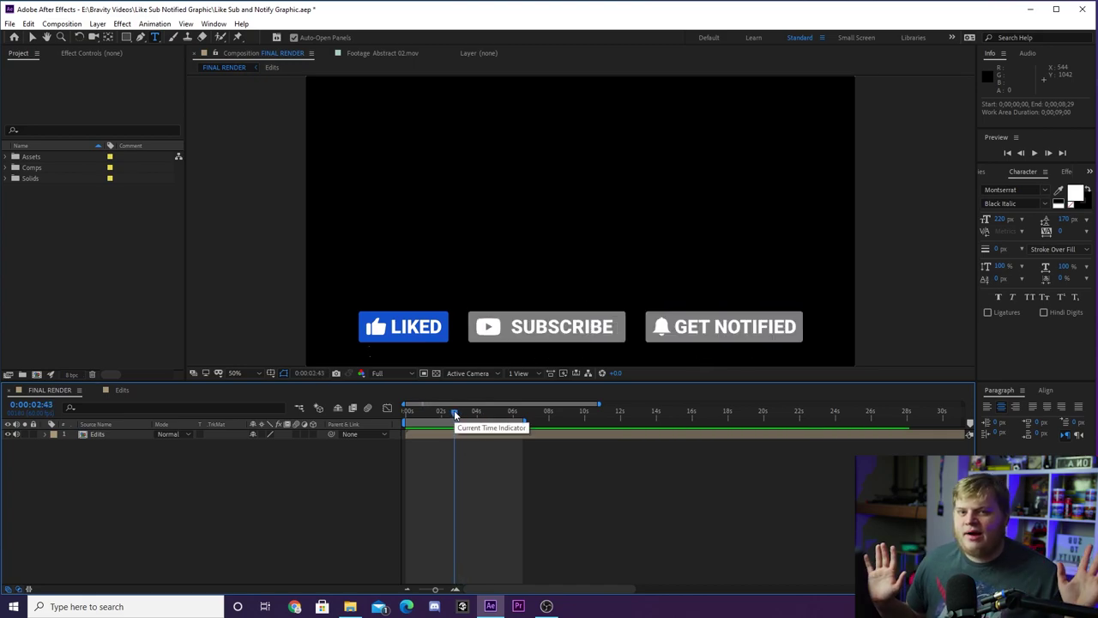